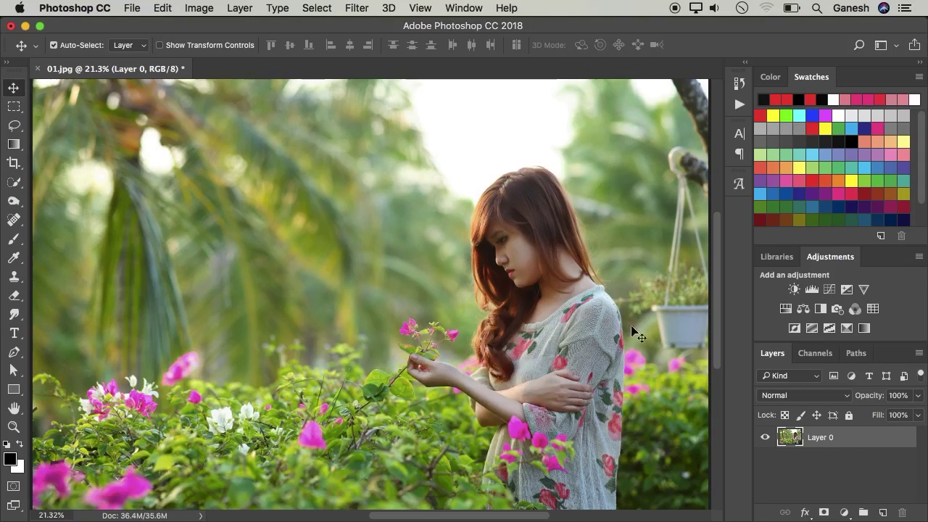
Duplicate Layer 0 so a Layer 0 copy sits above the original
scroll(714, 308, "down", 2)
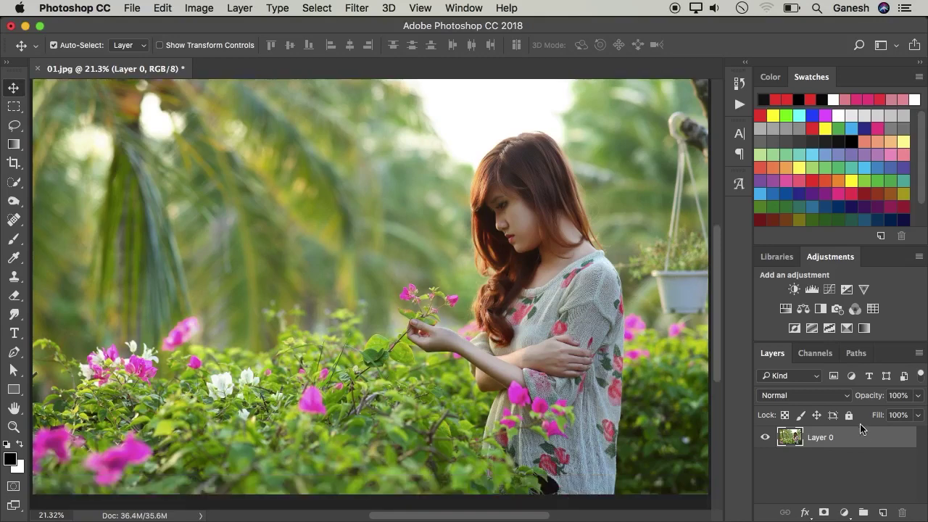
left_click_drag(875, 441, 880, 511)
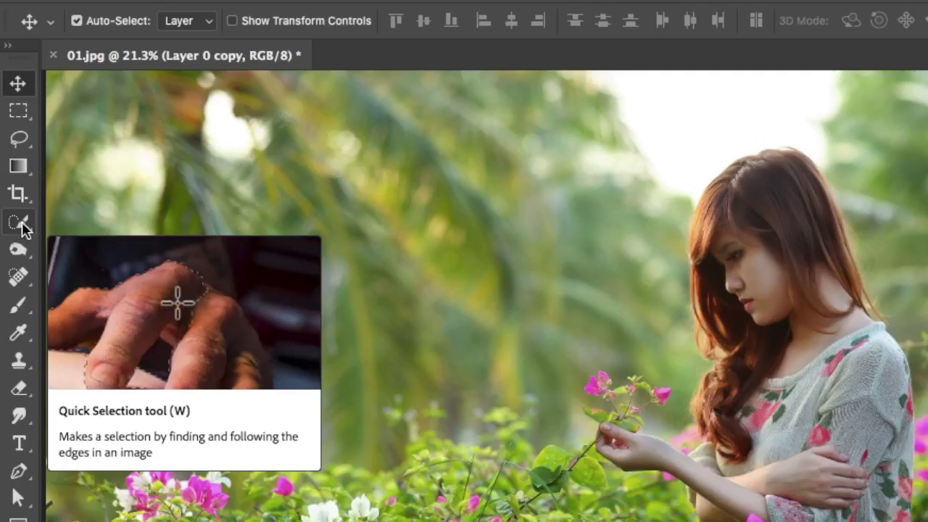
Quick-select the woman's hair, face and torso, including the left side of her hair
left_click(22, 221)
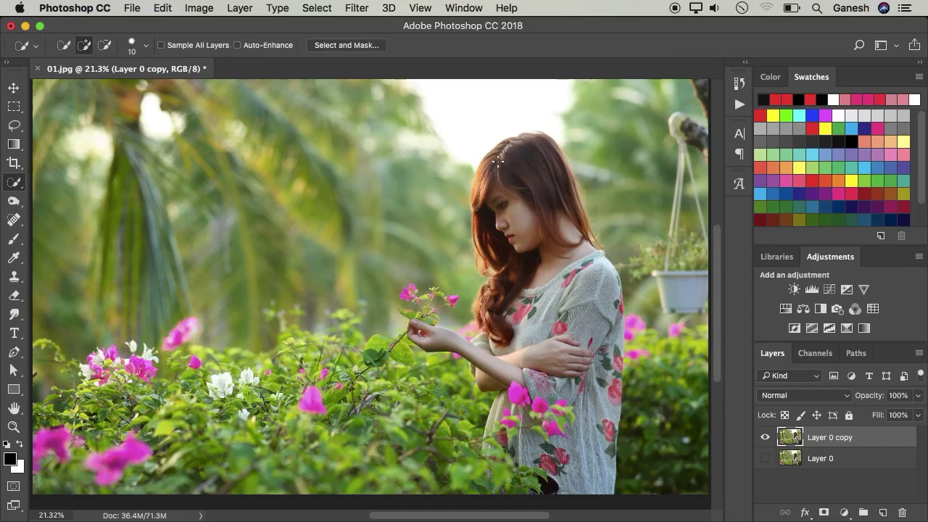
left_click_drag(535, 194, 603, 480)
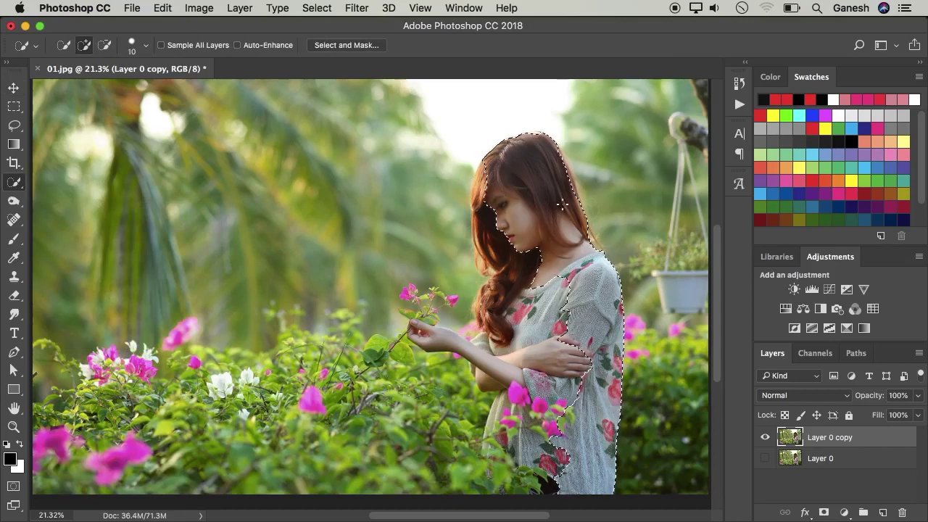
left_click_drag(496, 171, 484, 304)
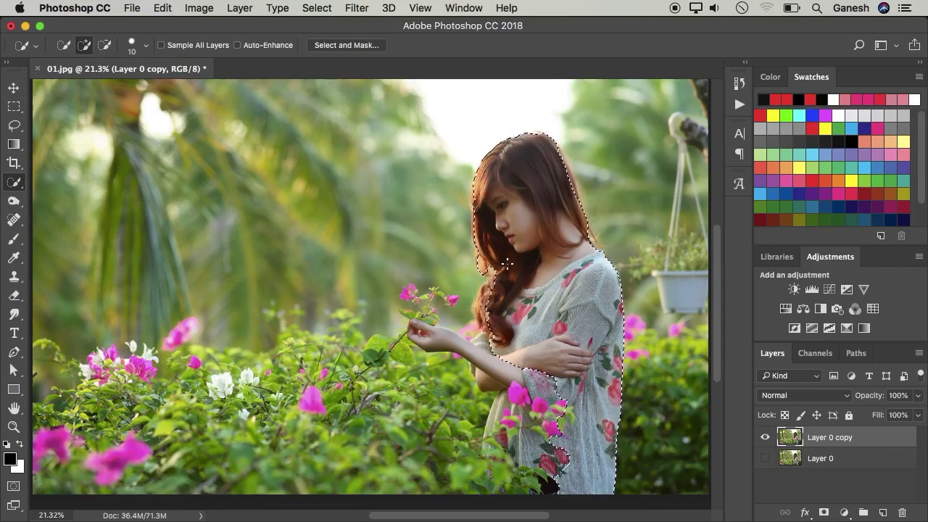
scroll(524, 262, "up", 2)
scroll(525, 262, "up", 3)
scroll(525, 262, "up", 2)
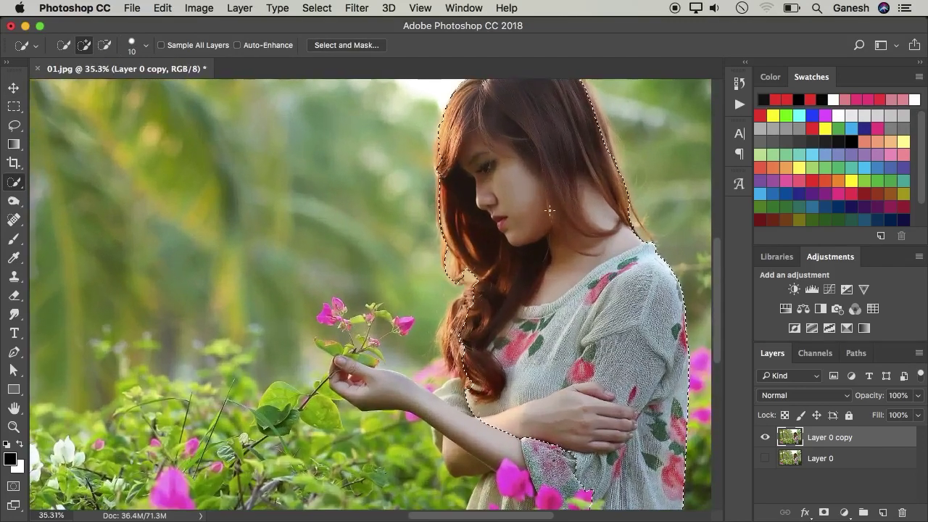
scroll(555, 209, "up", 2)
scroll(577, 185, "up", 1)
Add the remaining right and left hair plus the flower-holding forearm and hand to the selection
left_click_drag(577, 185, 584, 242)
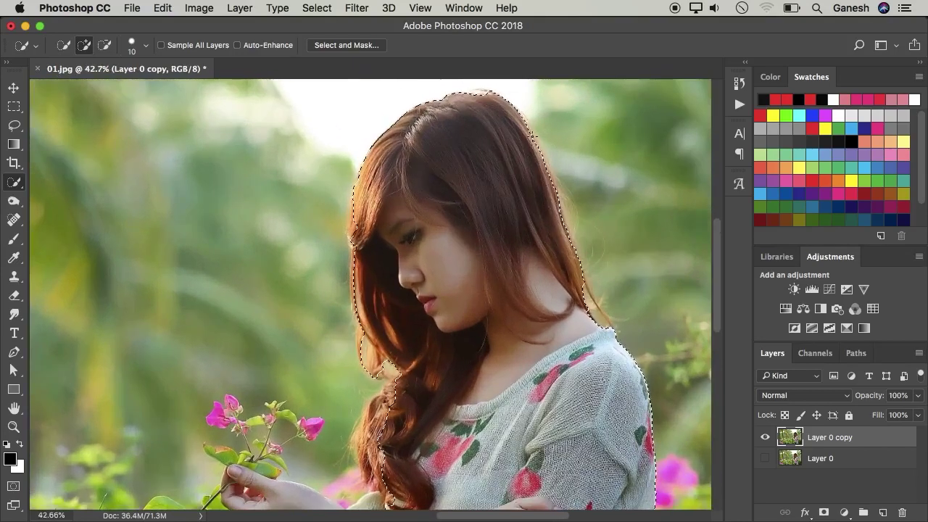
left_click_drag(585, 242, 598, 297)
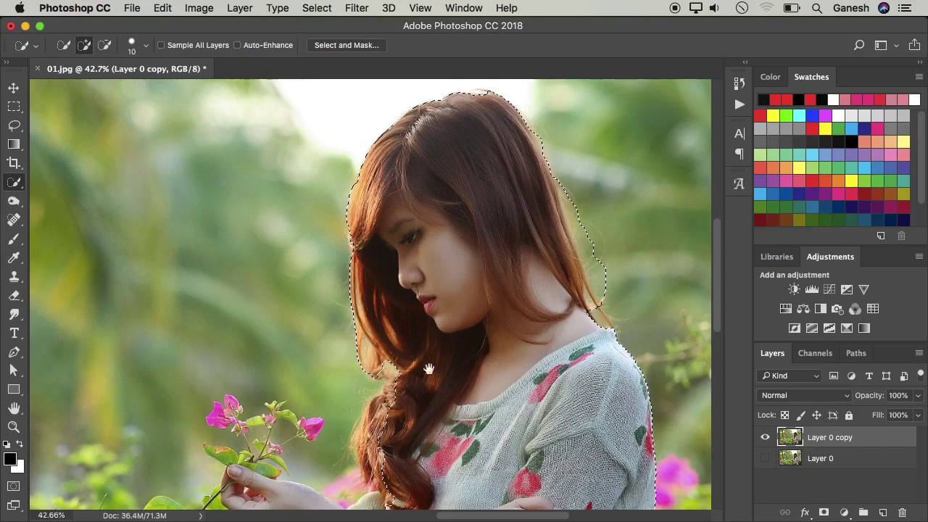
scroll(587, 218, "down", 5)
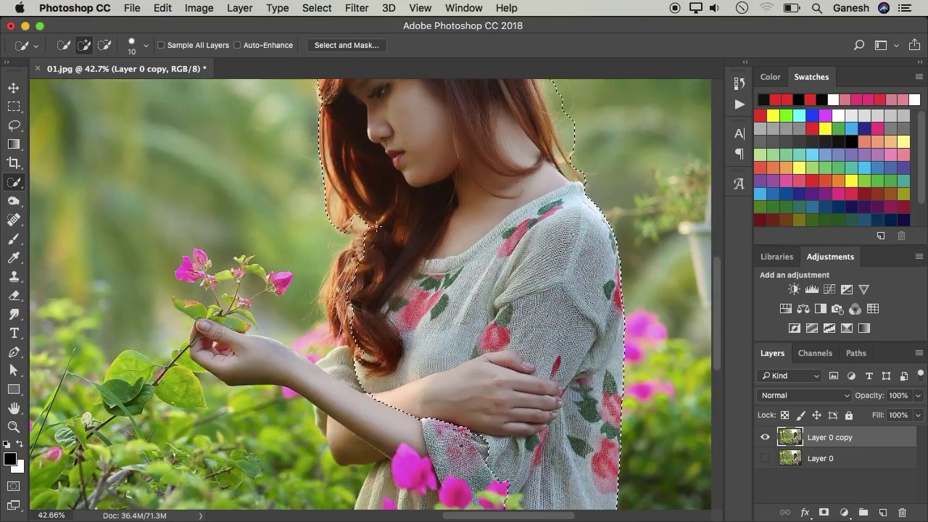
left_click_drag(344, 253, 335, 332)
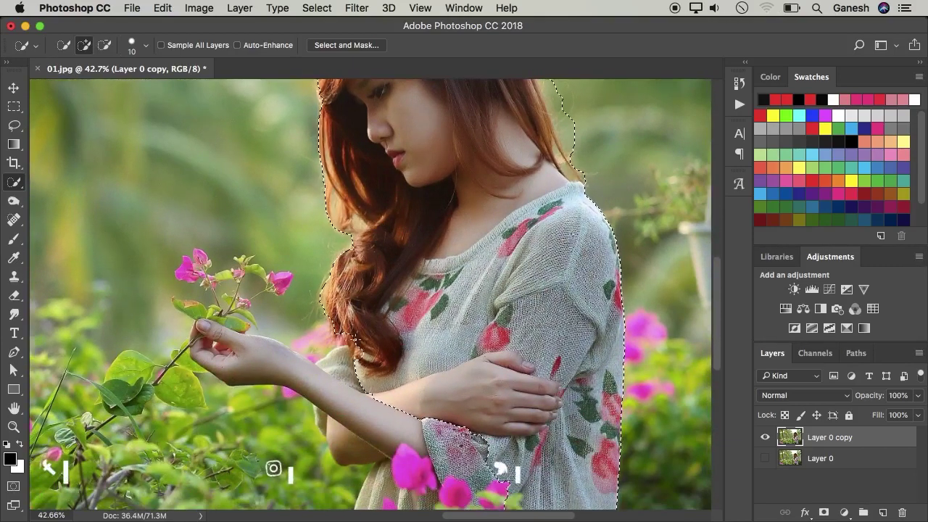
scroll(394, 280, "down", 3)
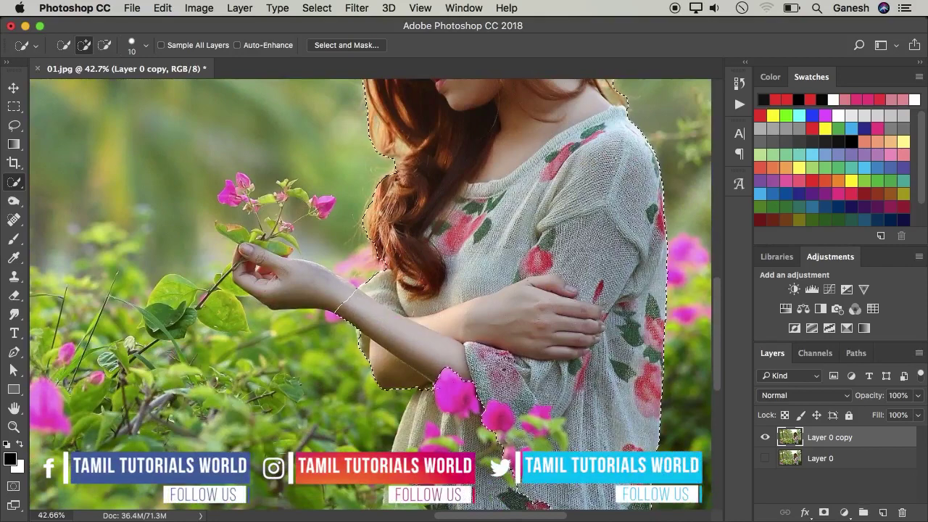
left_click_drag(345, 299, 297, 282)
scroll(298, 283, "up", 1)
scroll(283, 224, "up", 5)
key("alt")
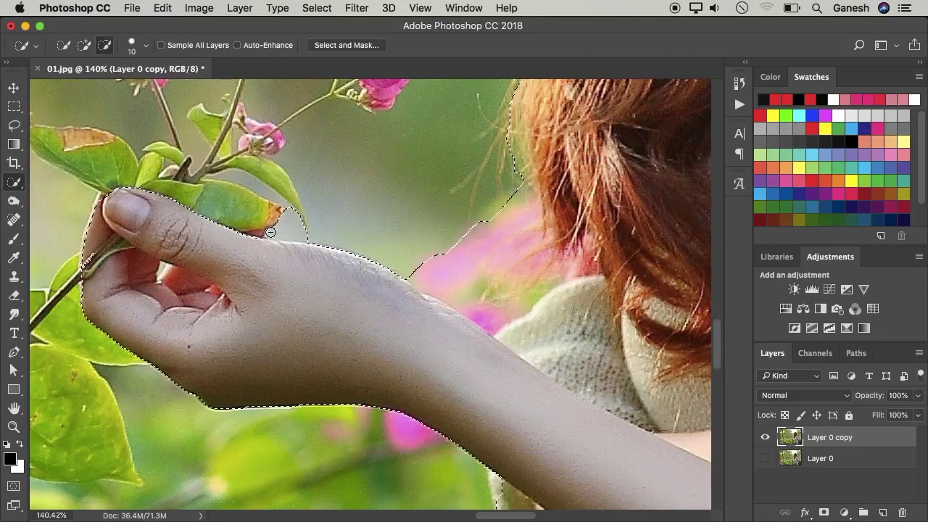
Subtract the leaf tip and the pink flower area between hand and hair from the selection
left_click_drag(318, 241, 311, 229)
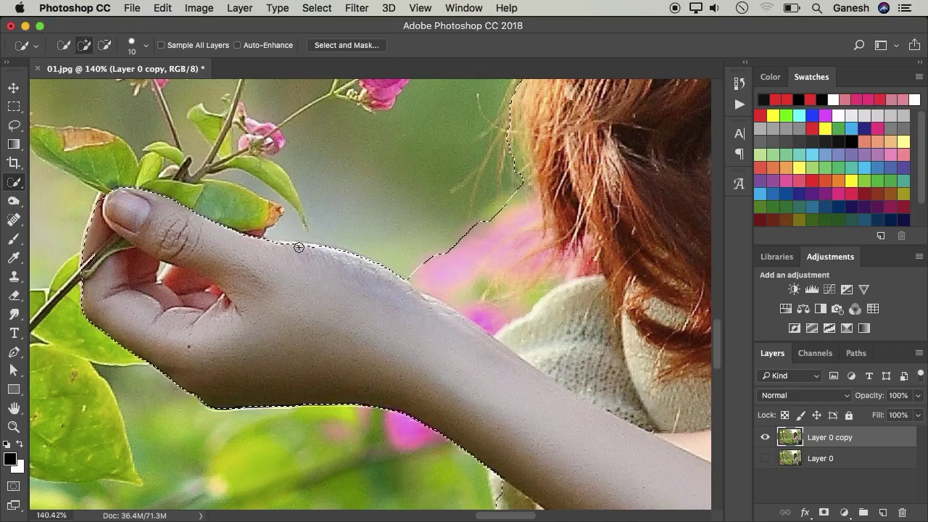
key("alt")
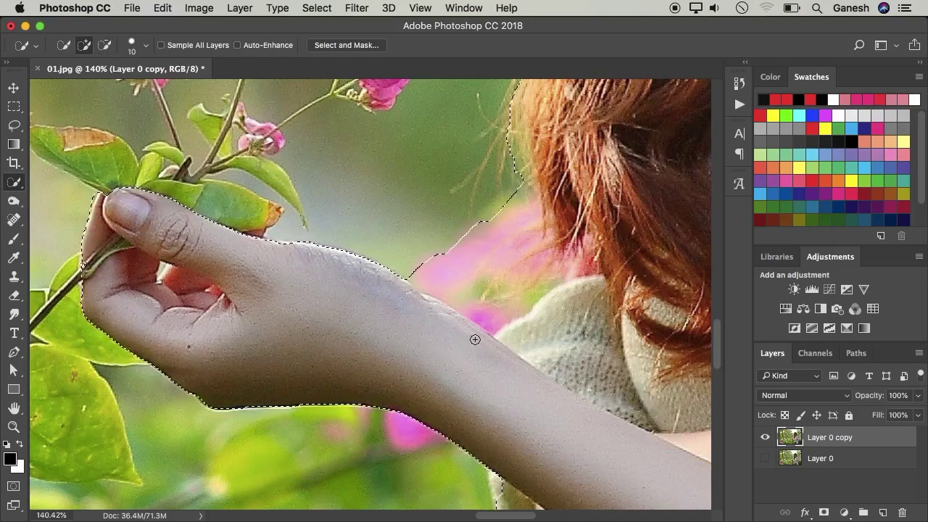
key("alt")
left_click_drag(471, 304, 506, 211)
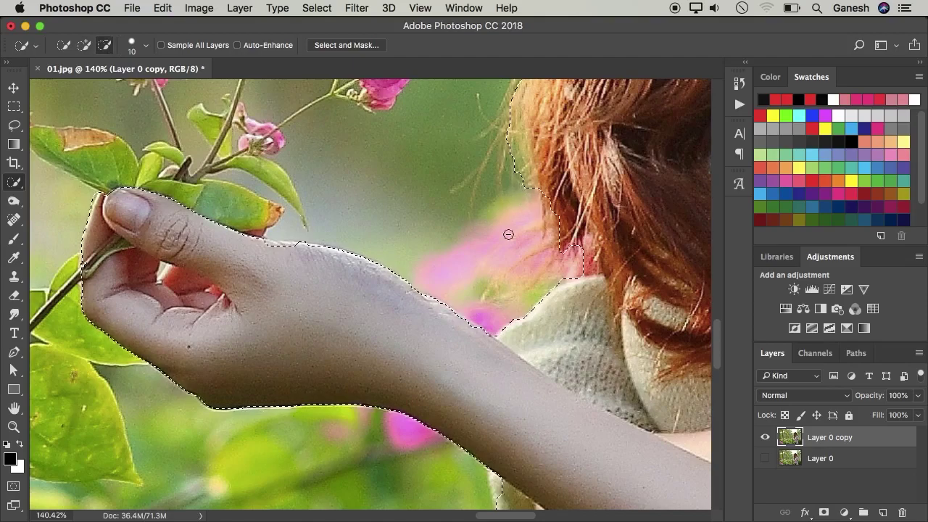
Extend the selection down over the lower sweater and check the full outline
scroll(428, 325, "down", 3)
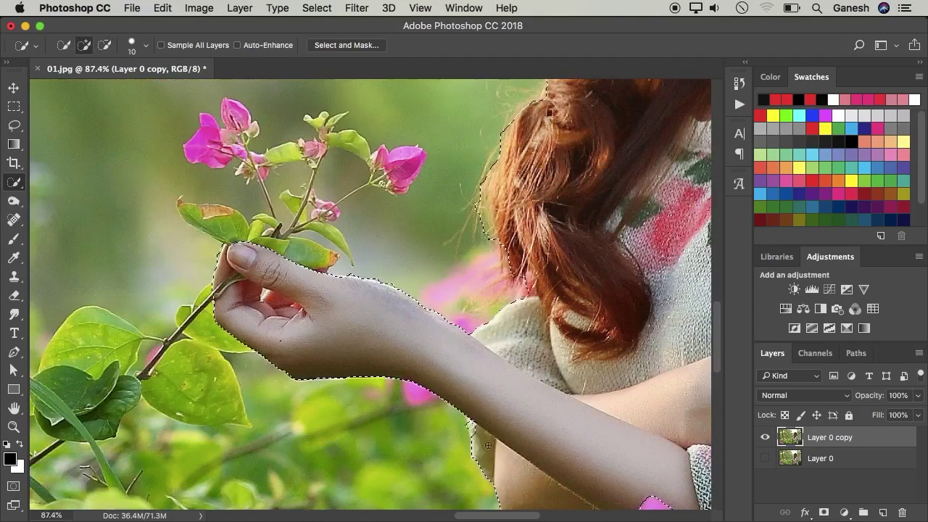
scroll(508, 406, "down", 2)
scroll(477, 345, "down", 2)
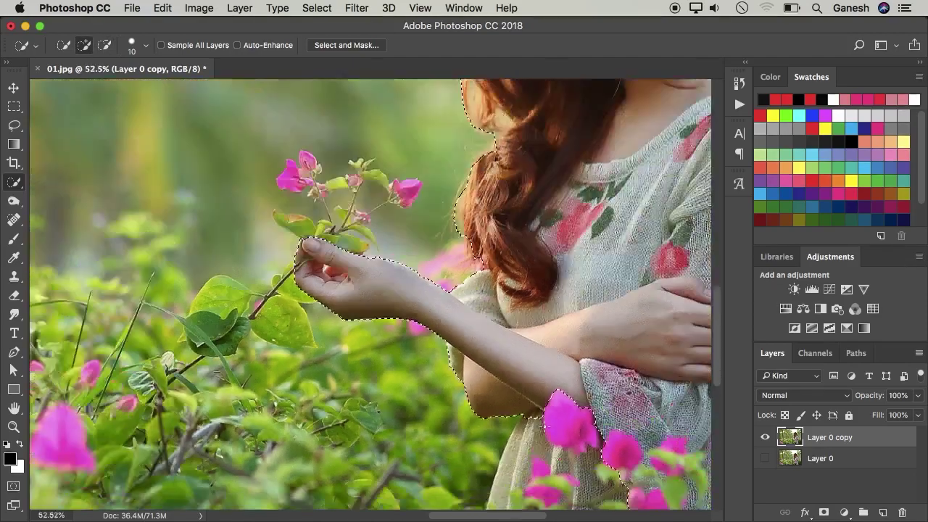
scroll(464, 337, "down", 2)
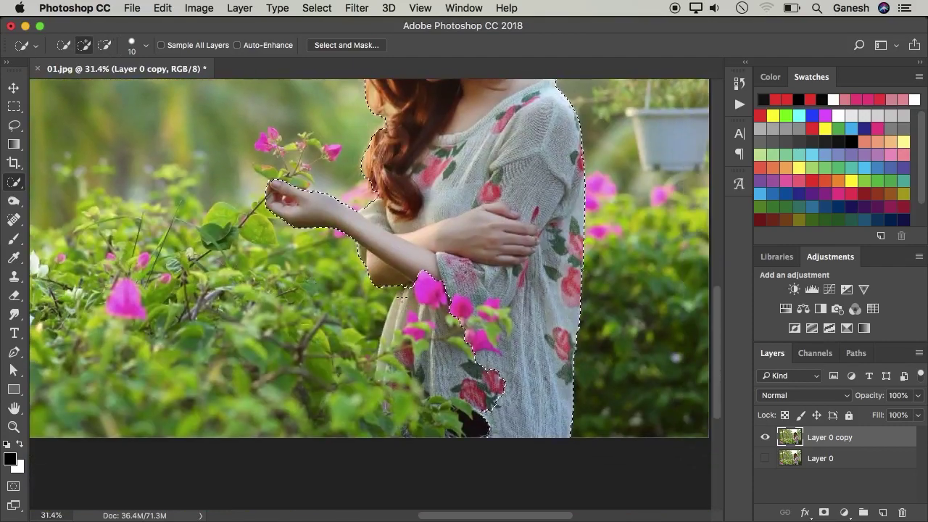
left_click_drag(455, 331, 402, 359)
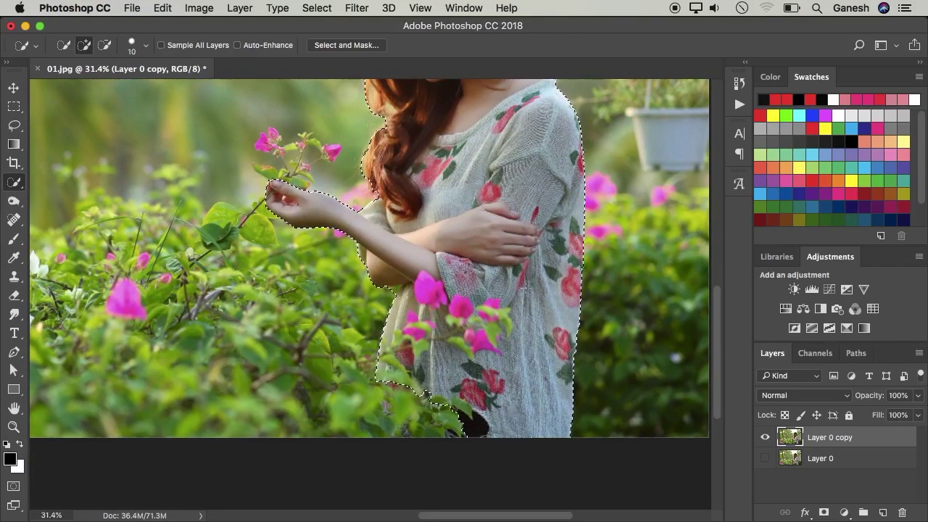
scroll(472, 431, "up", 3)
scroll(508, 391, "up", 2)
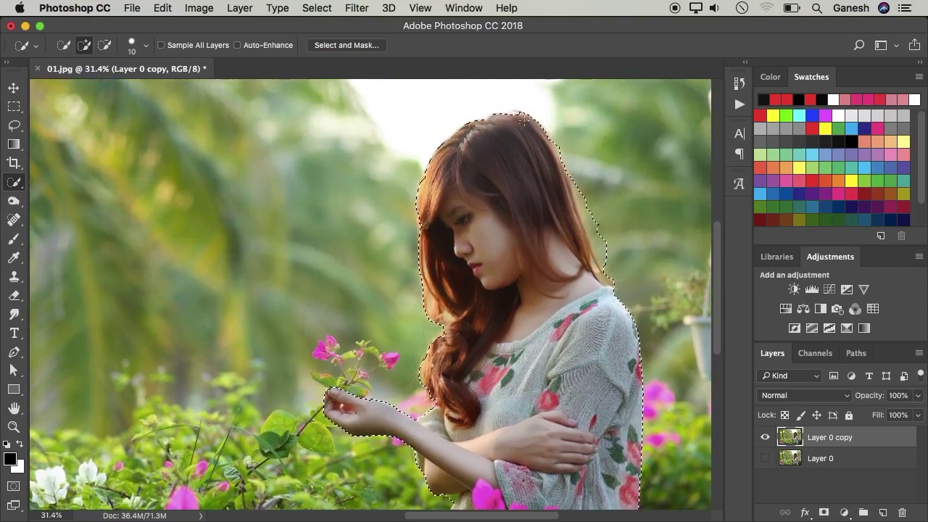
scroll(526, 171, "up", 2)
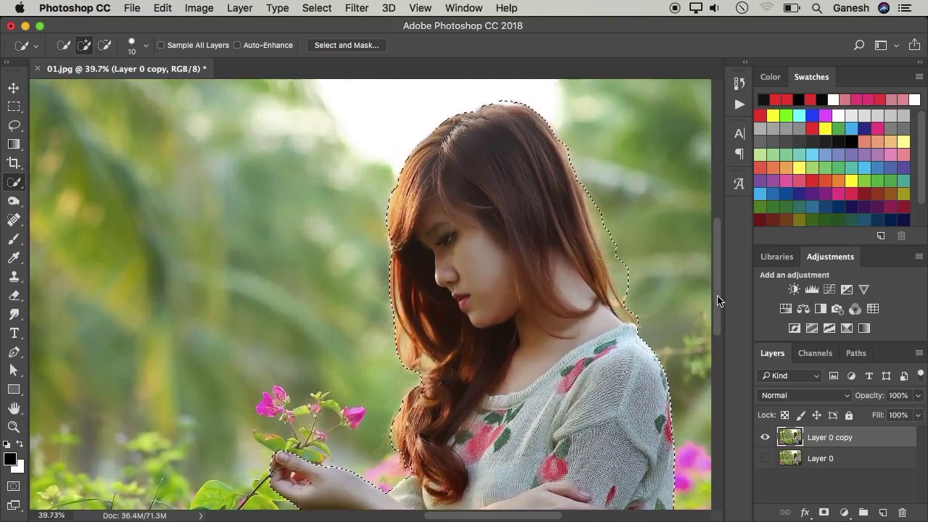
scroll(500, 218, "down", 3)
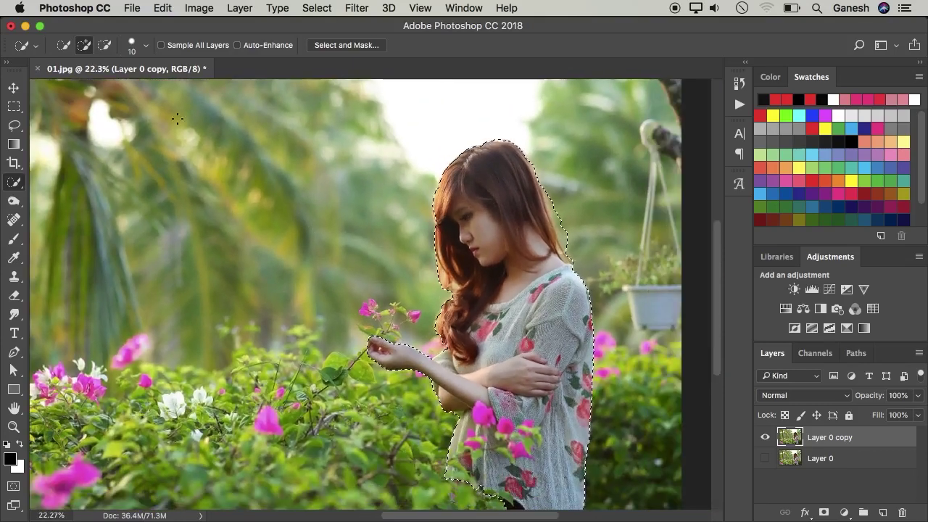
left_click(163, 9)
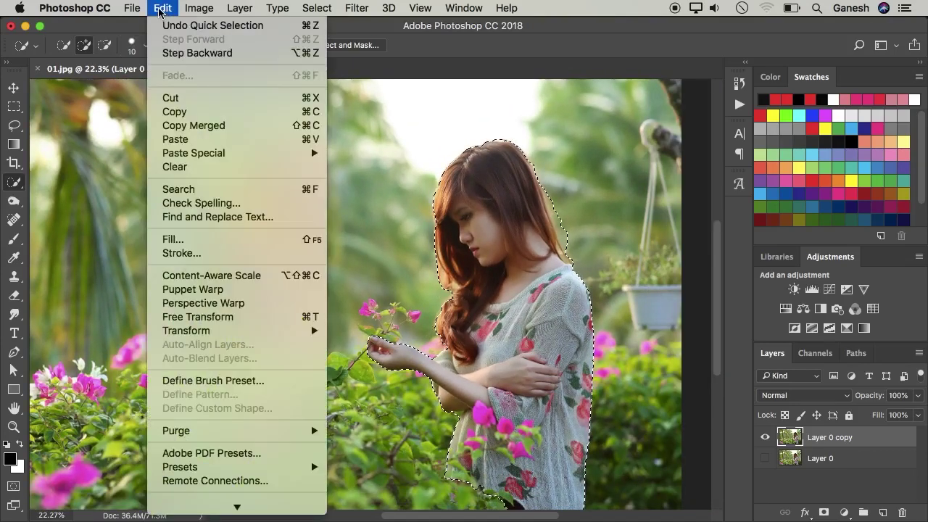
Fill the selection with Content-Aware contents to replace the woman with garden background
left_click(208, 245)
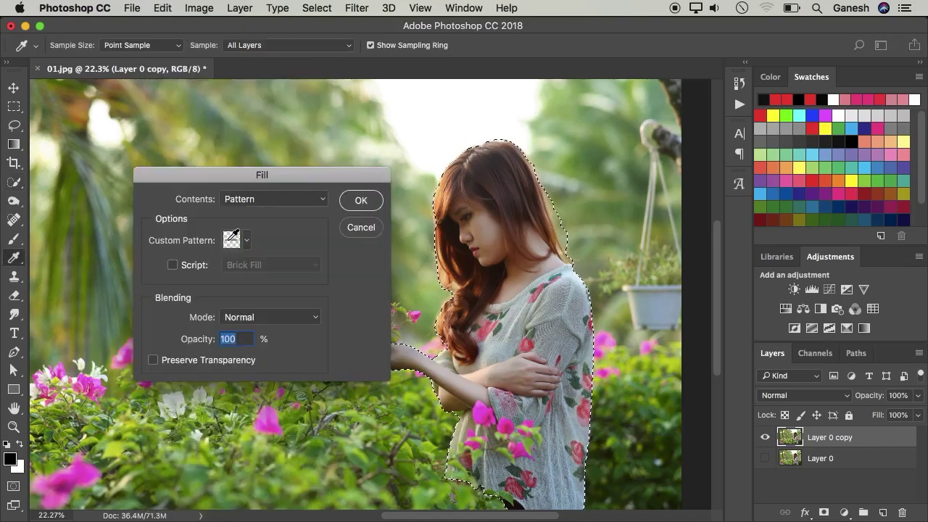
left_click_drag(276, 177, 240, 157)
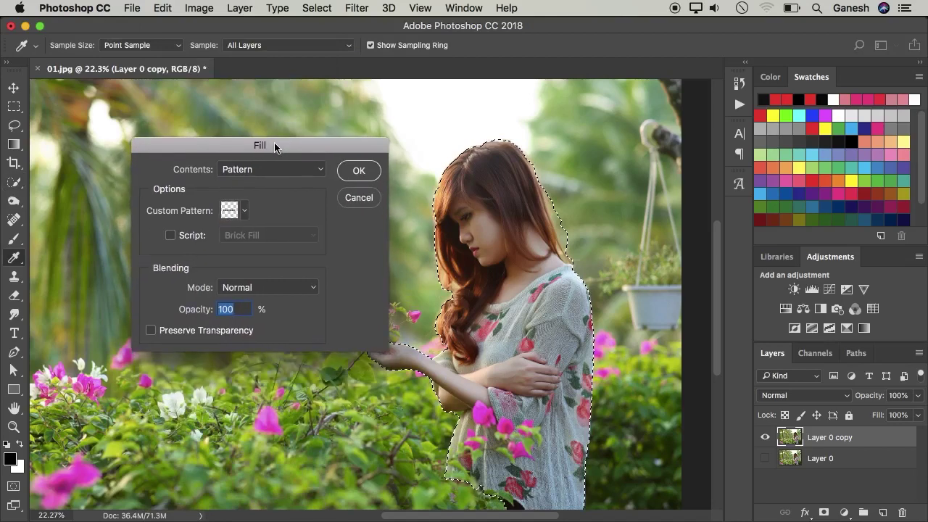
left_click(220, 180)
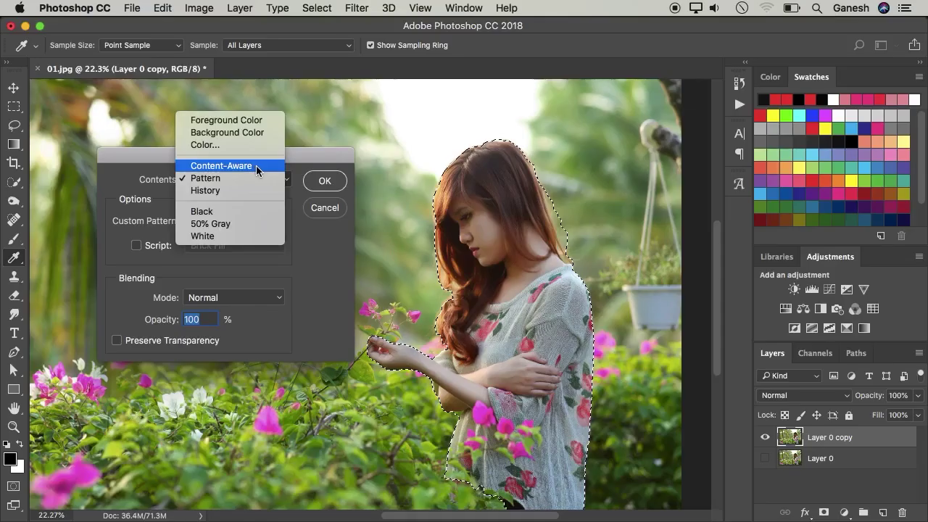
left_click(386, 201)
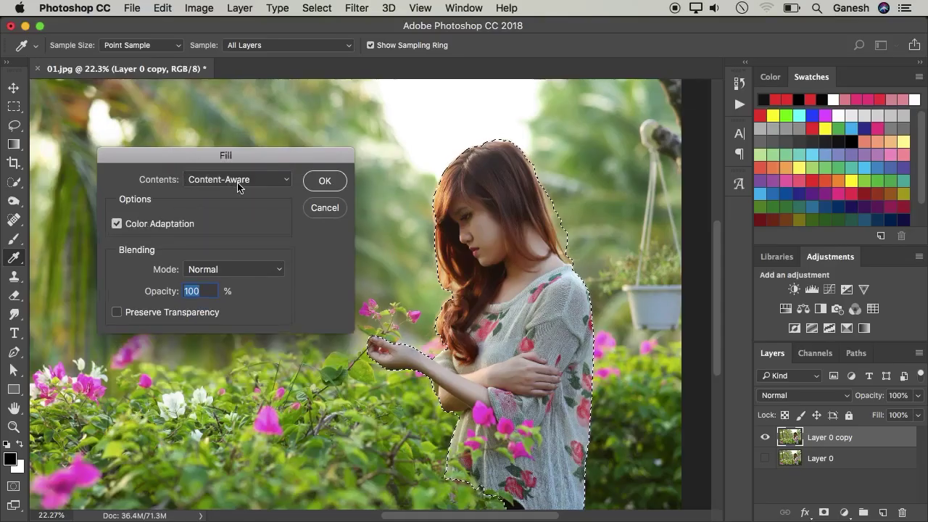
left_click(329, 180)
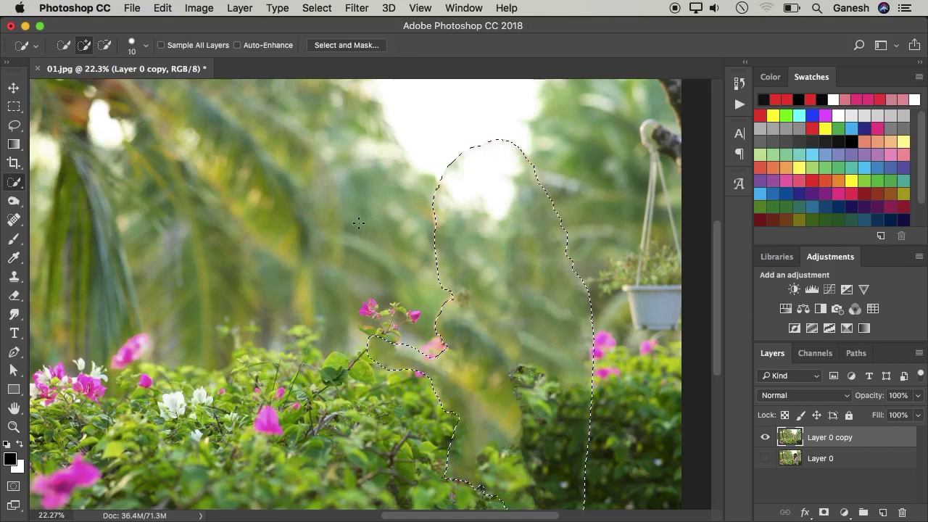
Deselect, then spot-heal the ghost outline in the sky, down the right side and middle
key("super+d")
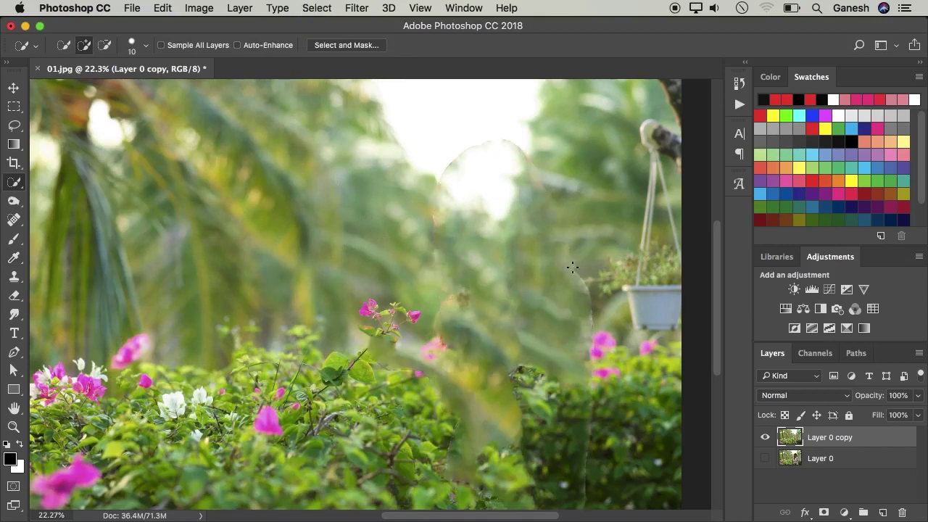
scroll(573, 236, "up", 2)
scroll(572, 236, "up", 1)
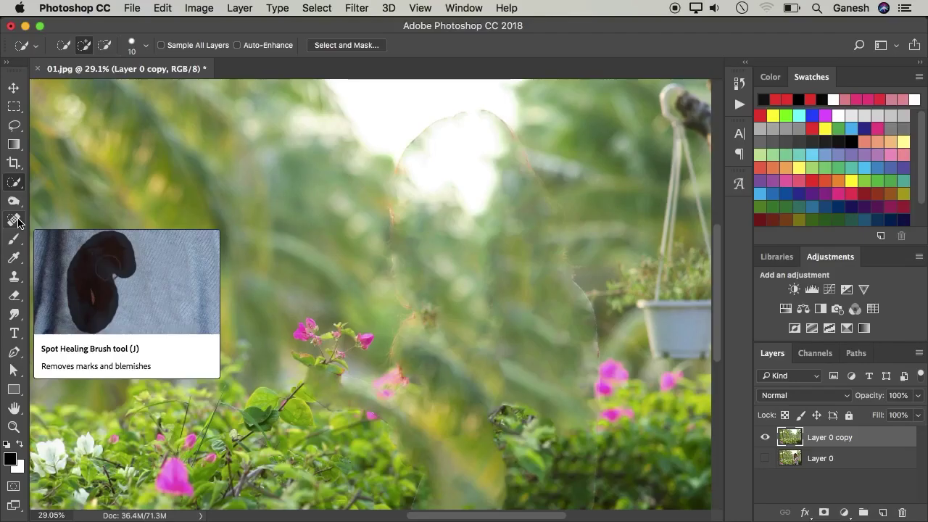
left_click(14, 219)
mouse_move(506, 120)
left_mouse_down()
mouse_move(415, 152)
mouse_move(408, 165)
left_mouse_up()
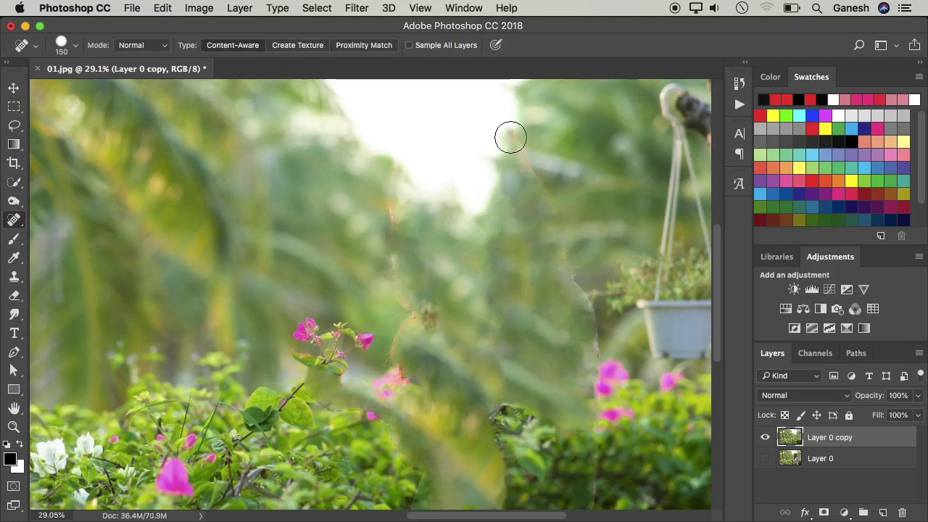
mouse_move(511, 137)
left_mouse_down()
mouse_move(582, 292)
mouse_move(592, 378)
left_mouse_up()
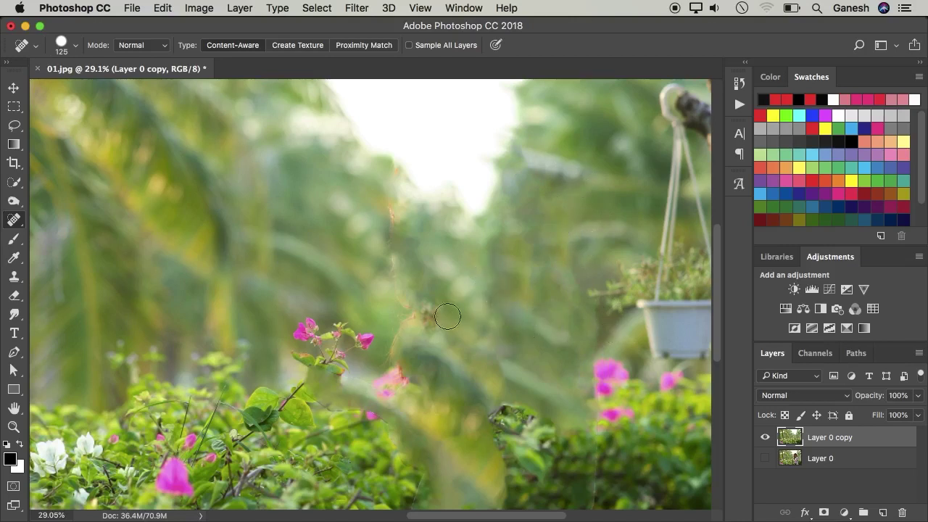
mouse_move(402, 163)
left_mouse_down()
mouse_move(391, 177)
mouse_move(392, 232)
mouse_move(409, 290)
mouse_move(401, 361)
left_mouse_up()
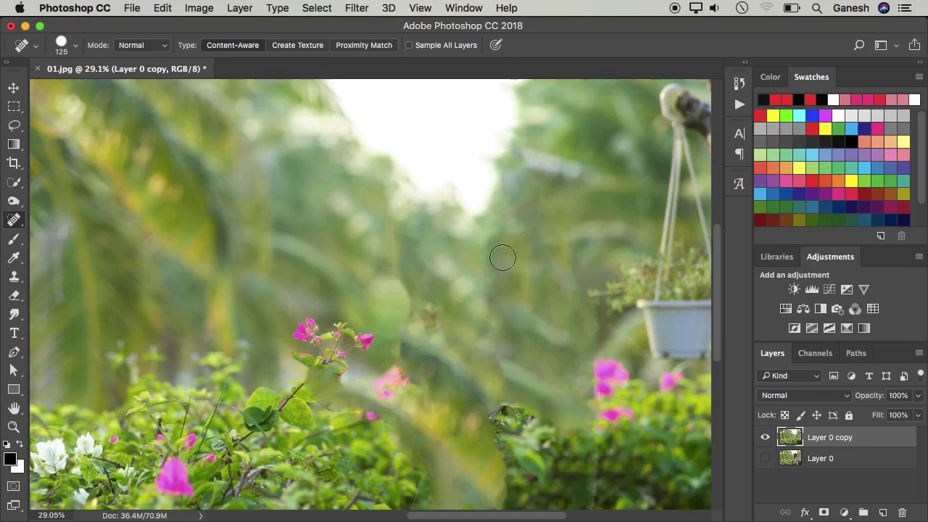
Spot-heal the lower fill seam, the right-centre edge and the edge beside the right bushes
left_click_drag(503, 257, 512, 145)
left_click_drag(414, 341, 417, 458)
left_click_drag(466, 410, 446, 350)
mouse_move(586, 266)
left_mouse_down()
mouse_move(570, 428)
mouse_move(475, 432)
left_mouse_up()
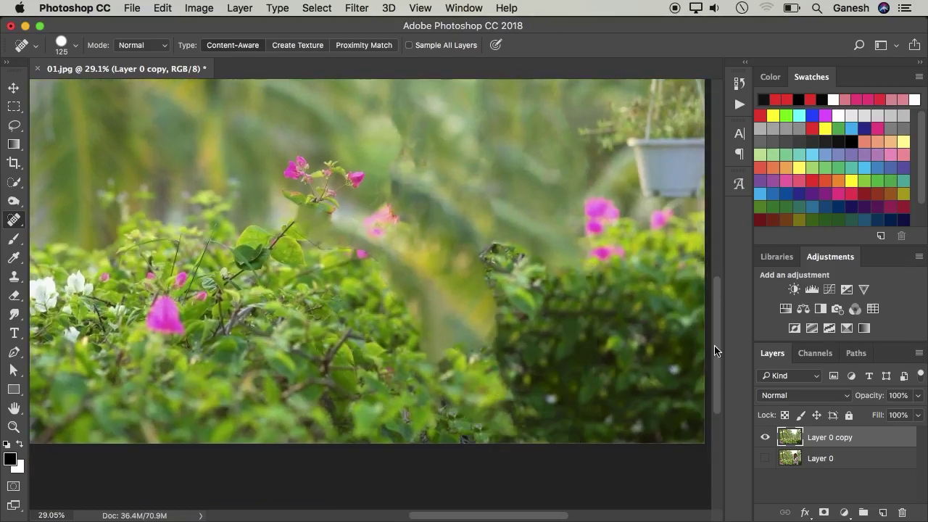
left_click_drag(714, 340, 715, 316)
left_click_drag(485, 360, 497, 463)
left_click_drag(715, 340, 715, 316)
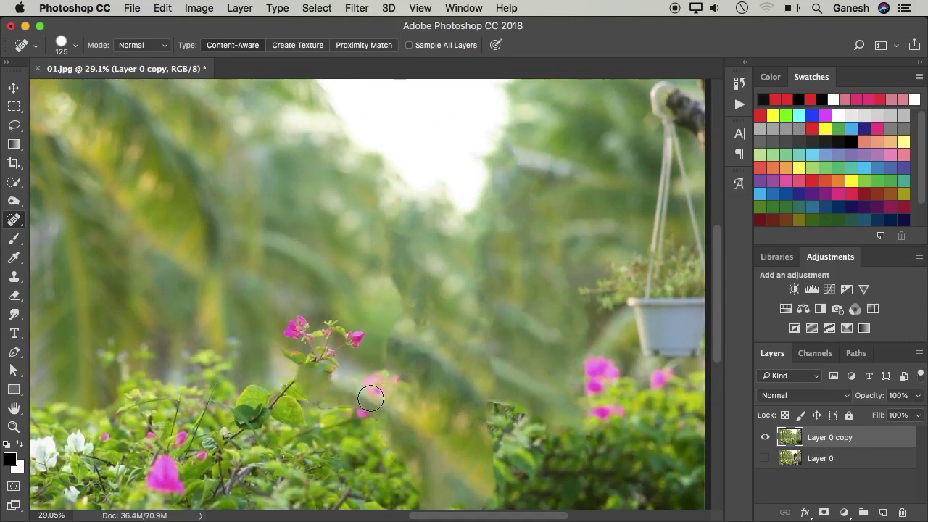
scroll(370, 397, "up", 3)
scroll(348, 394, "up", 3)
With a smaller healing brush, smooth the seams near the pink flowers and above the bushes
key("bracketleft")
key("bracketleft")
key("bracketleft")
left_click_drag(238, 383, 424, 480)
key("bracketleft")
key("bracketleft")
mouse_move(428, 411)
left_mouse_down()
mouse_move(261, 335)
mouse_move(235, 399)
left_mouse_up()
scroll(363, 384, "down", 3)
scroll(362, 385, "down", 1)
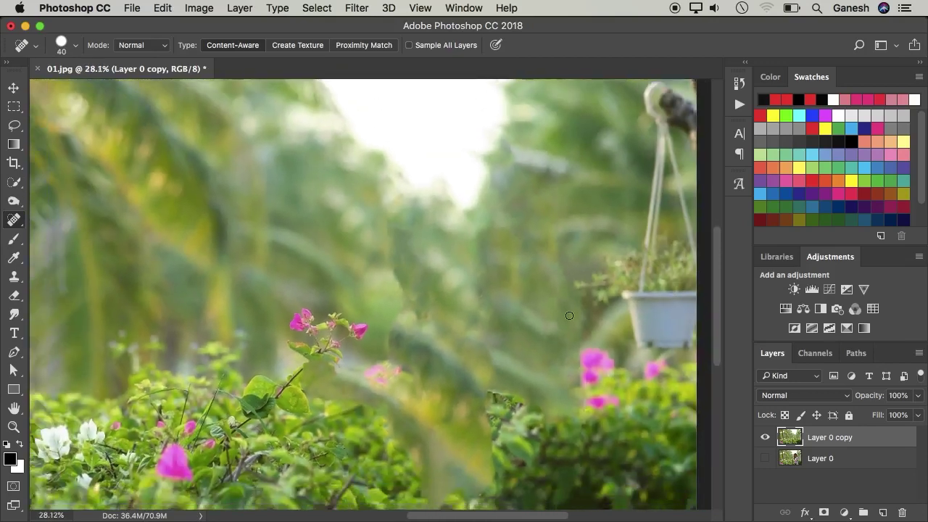
scroll(569, 316, "down", 1)
scroll(569, 315, "up", 1)
scroll(569, 315, "down", 1)
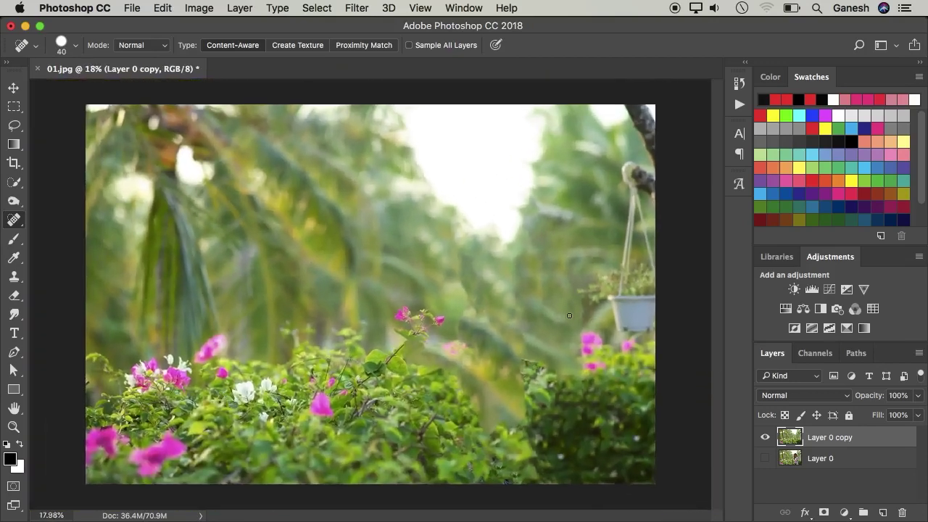
scroll(569, 315, "up", 2)
scroll(569, 315, "up", 1)
scroll(534, 182, "up", 1)
Heal the last seam down the middle of the filled area
left_click_drag(453, 299, 461, 421)
scroll(442, 422, "down", 1)
scroll(556, 498, "down", 2)
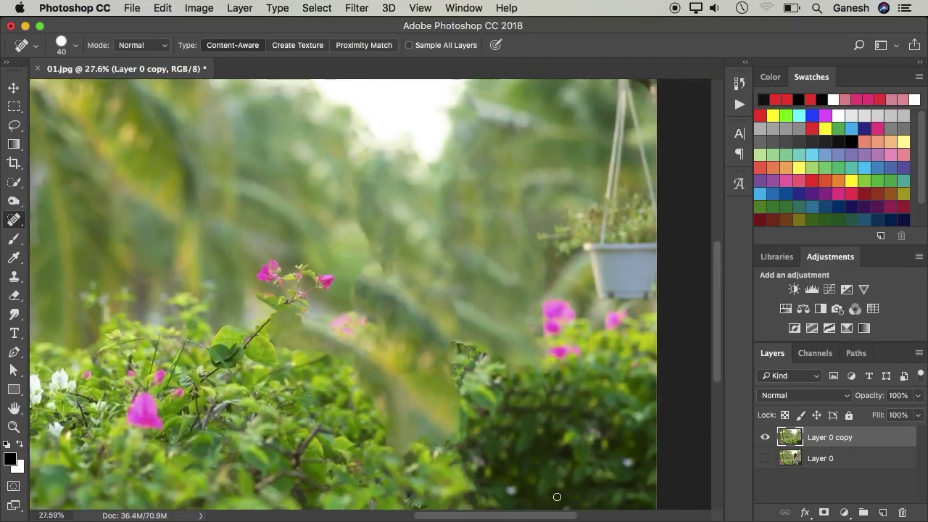
scroll(555, 435, "down", 1)
scroll(554, 368, "down", 1)
scroll(555, 368, "down", 1)
key("v")
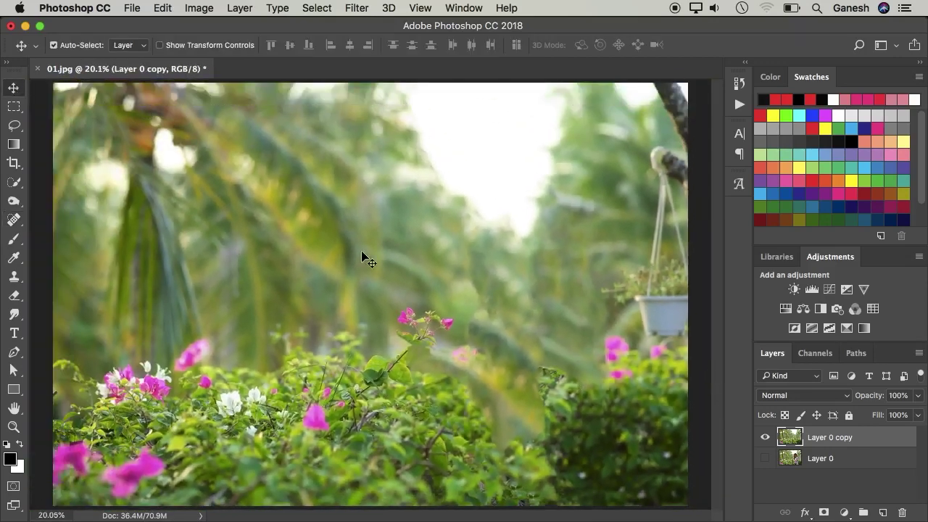